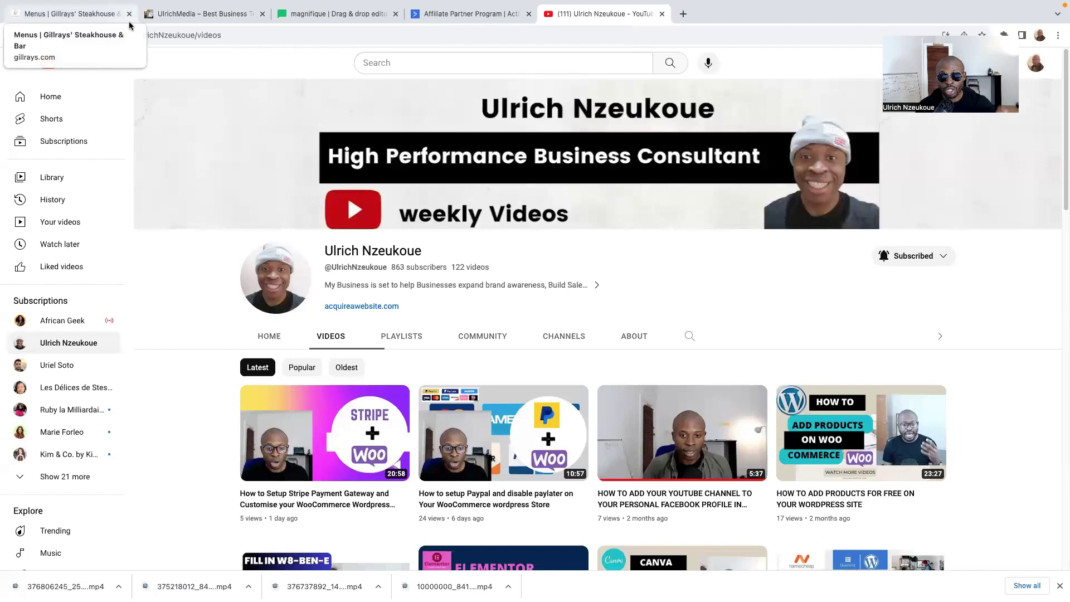
In a new tab, search Google for 'android file transfer mac' to reach android.com/filetransfer.
click(682, 14)
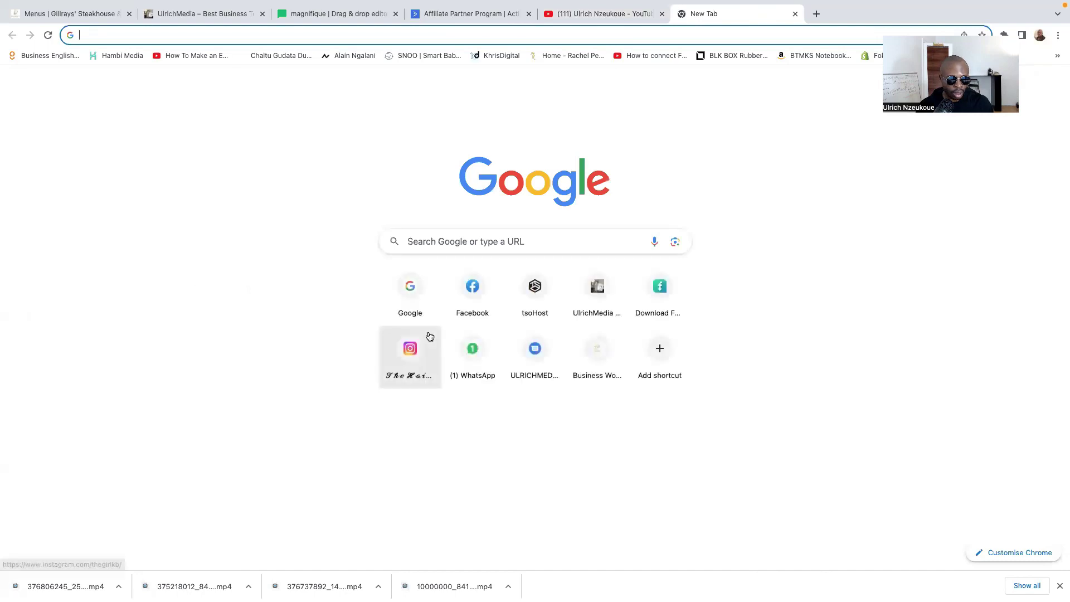
click(407, 289)
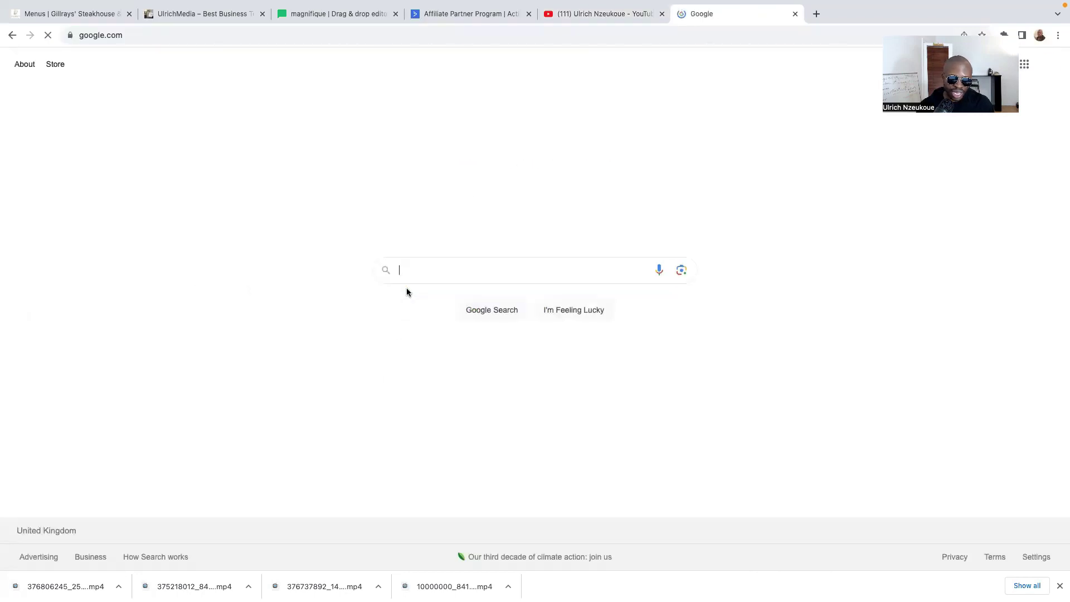
text(g)
key(BackSpace)
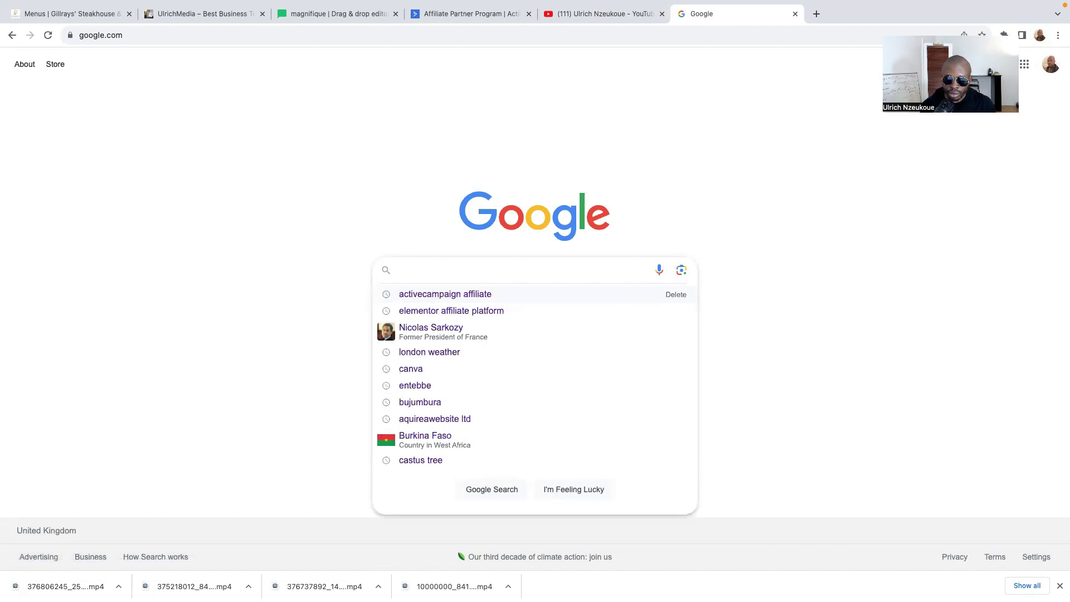
text(ANDROI)
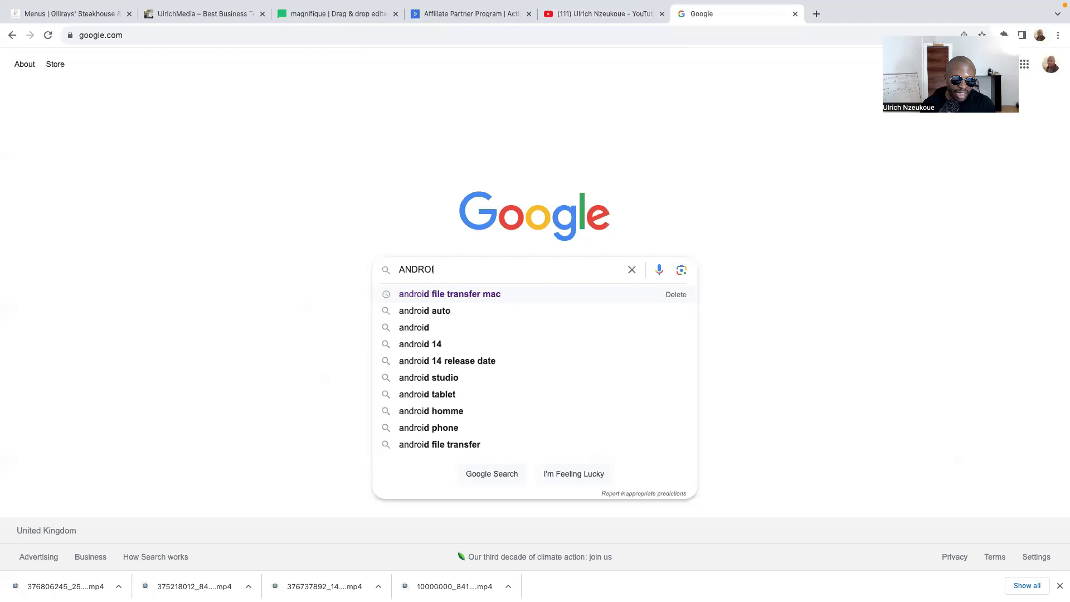
click(460, 293)
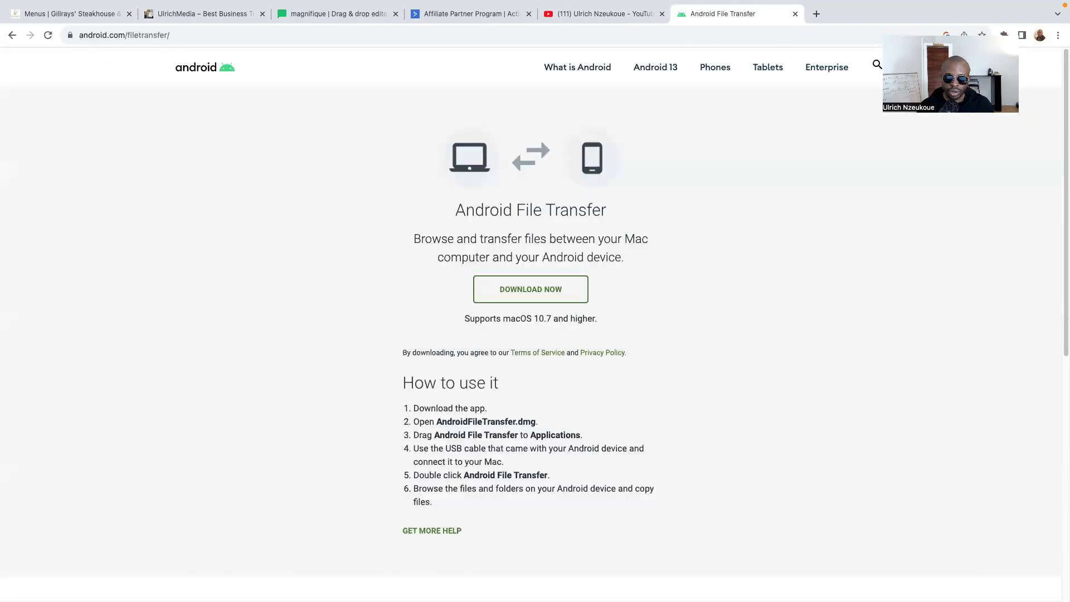
Exit Chrome full screen, launch Android File Transfer from Launchpad, and dismiss the storage warning twice.
mouse_move(3, 5)
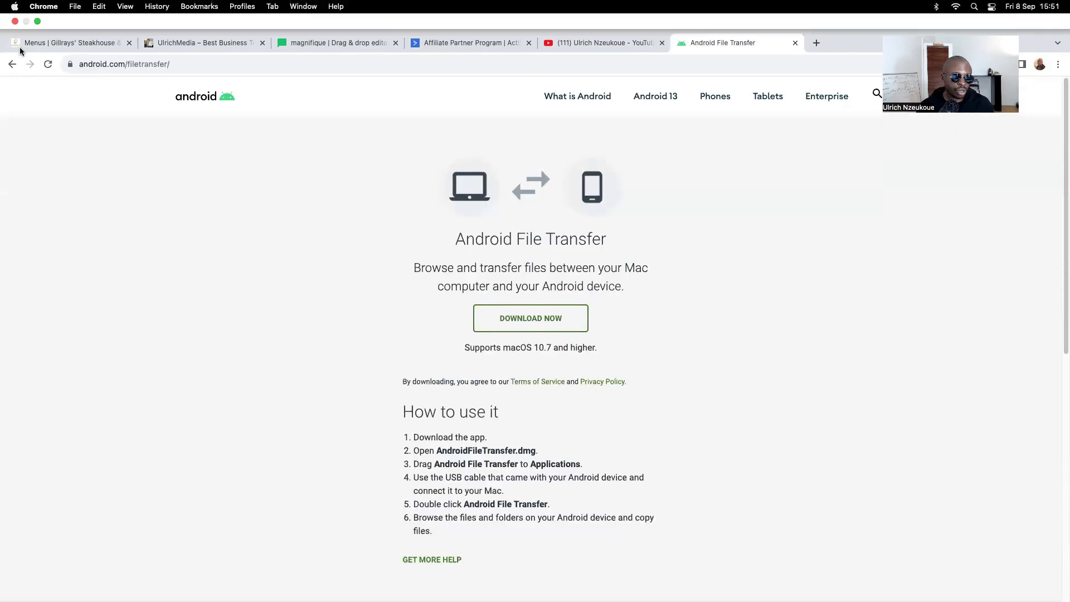
click(36, 20)
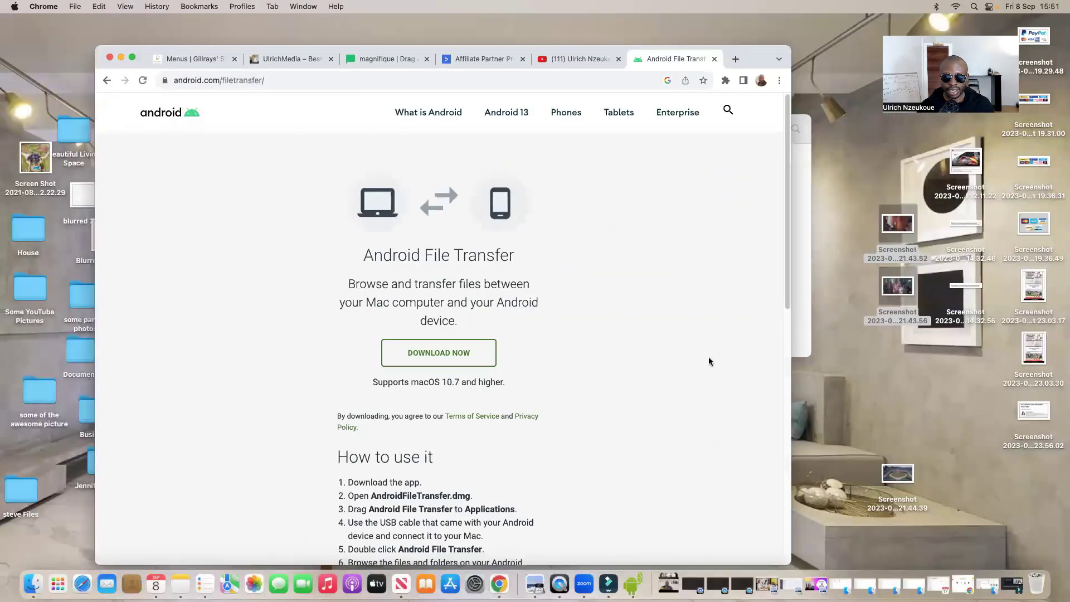
click(62, 583)
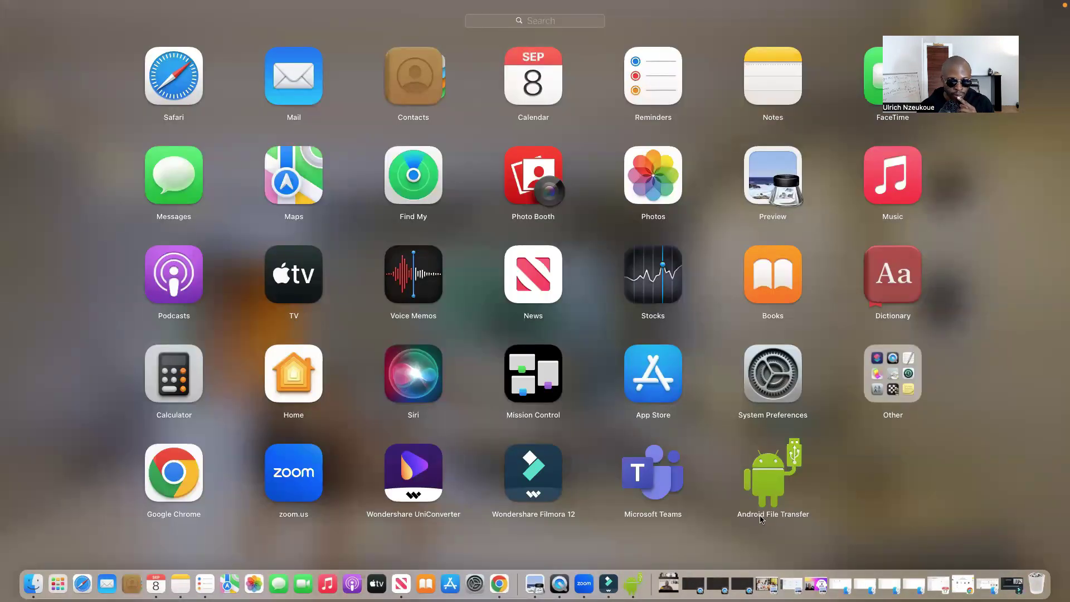
click(974, 433)
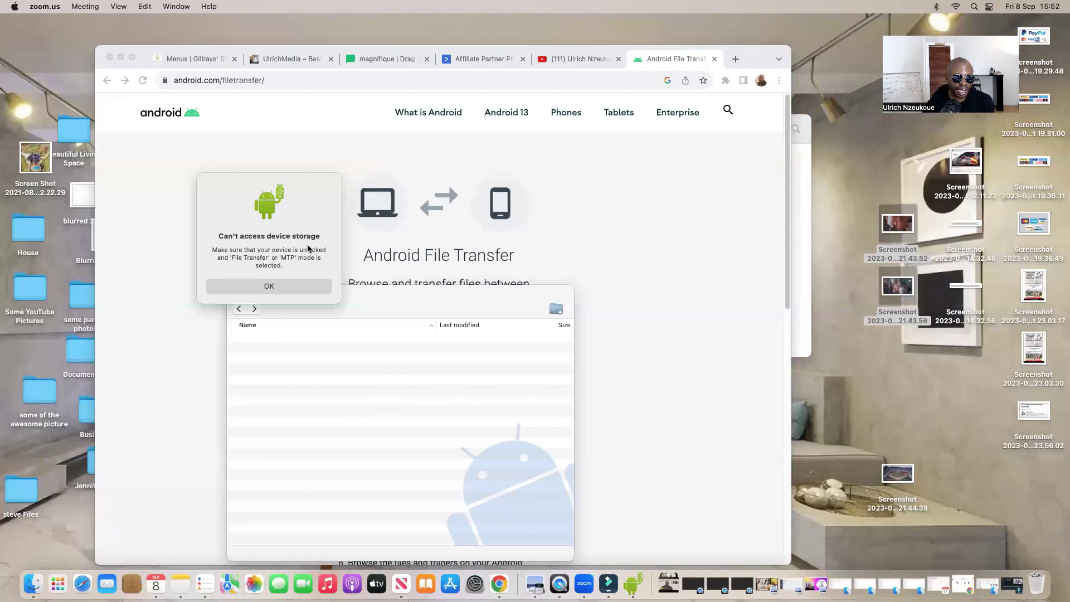
click(275, 290)
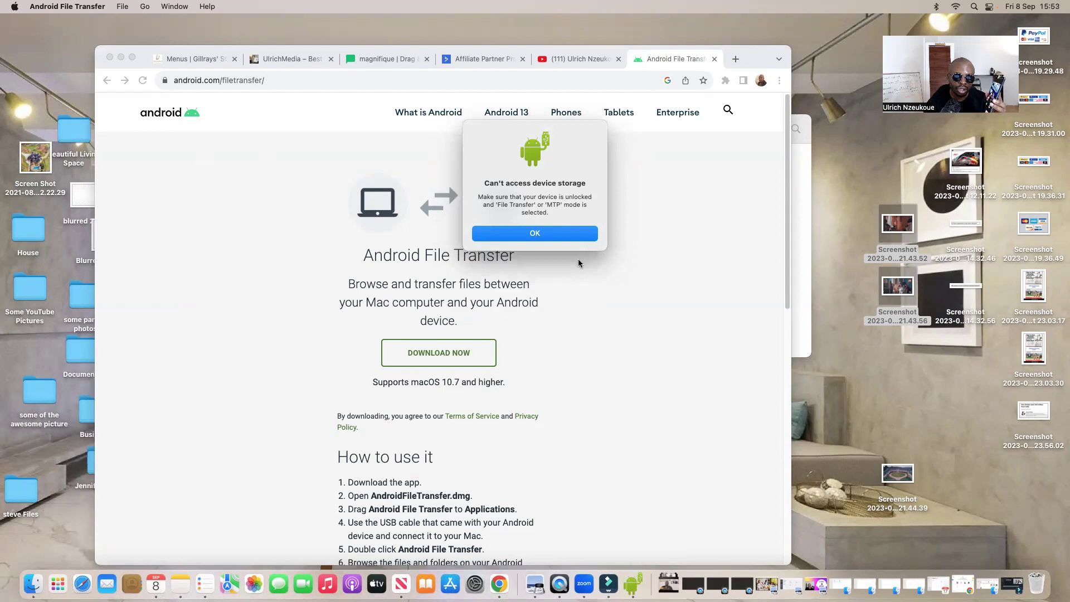
click(541, 236)
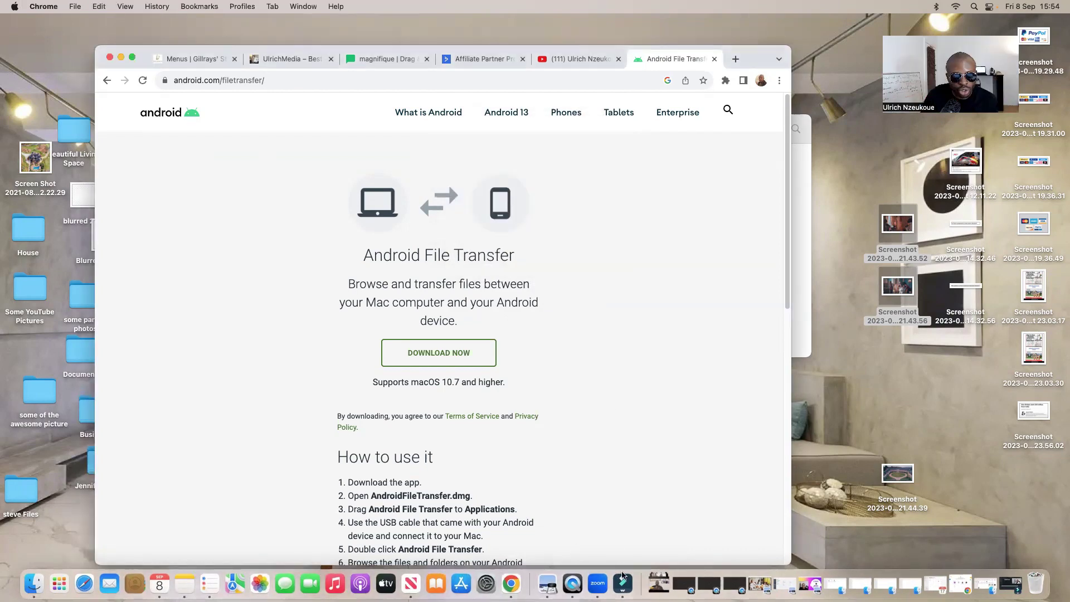
Relaunch Android File Transfer, minimize Chrome, and move the SM-A528B file window up and right.
click(61, 582)
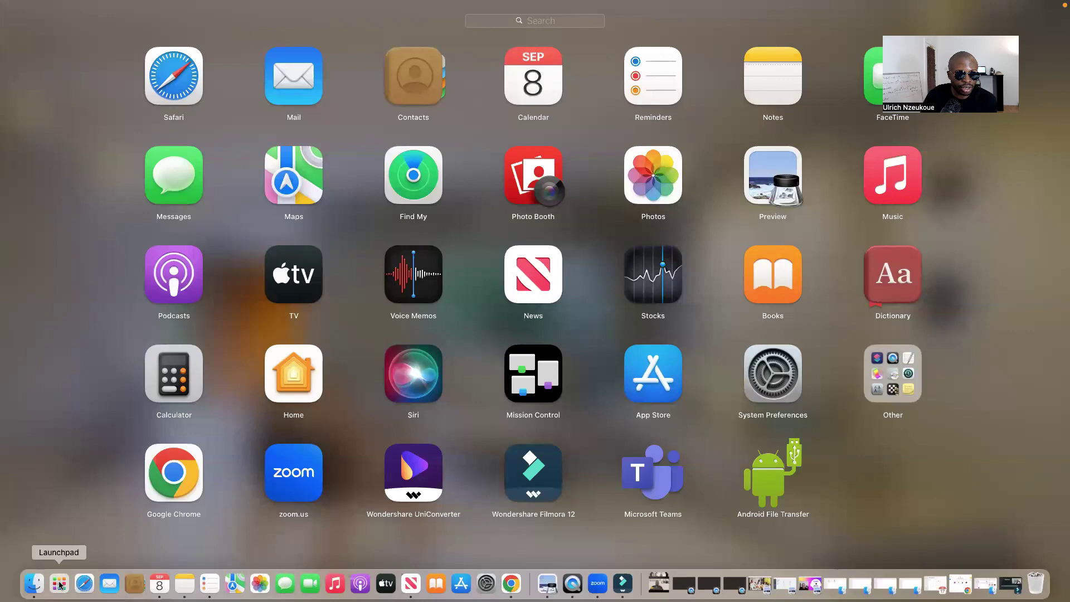
click(767, 494)
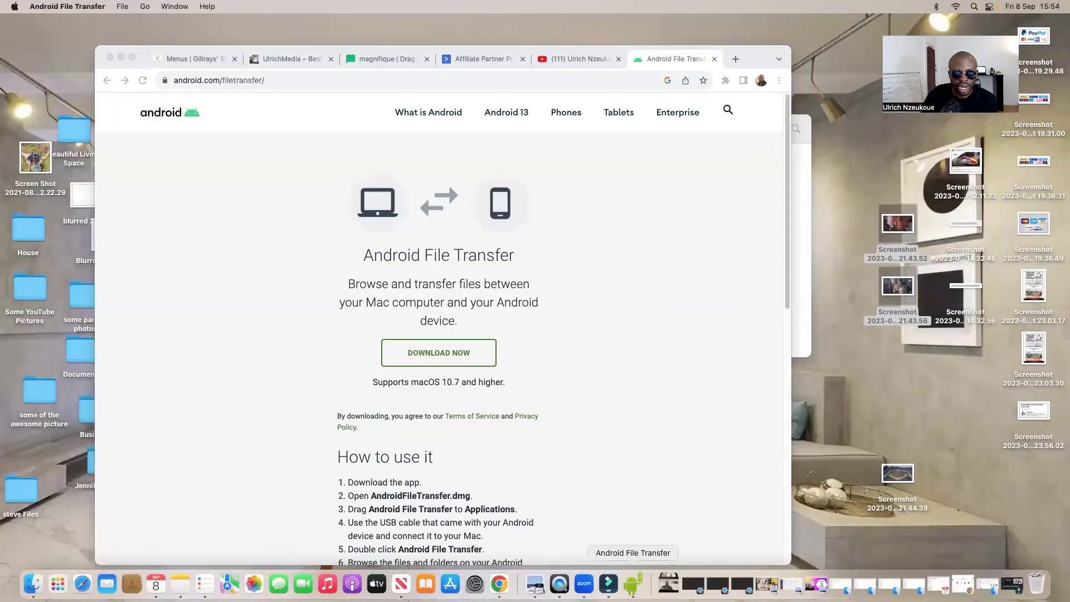
click(121, 56)
drag(432, 296, 556, 133)
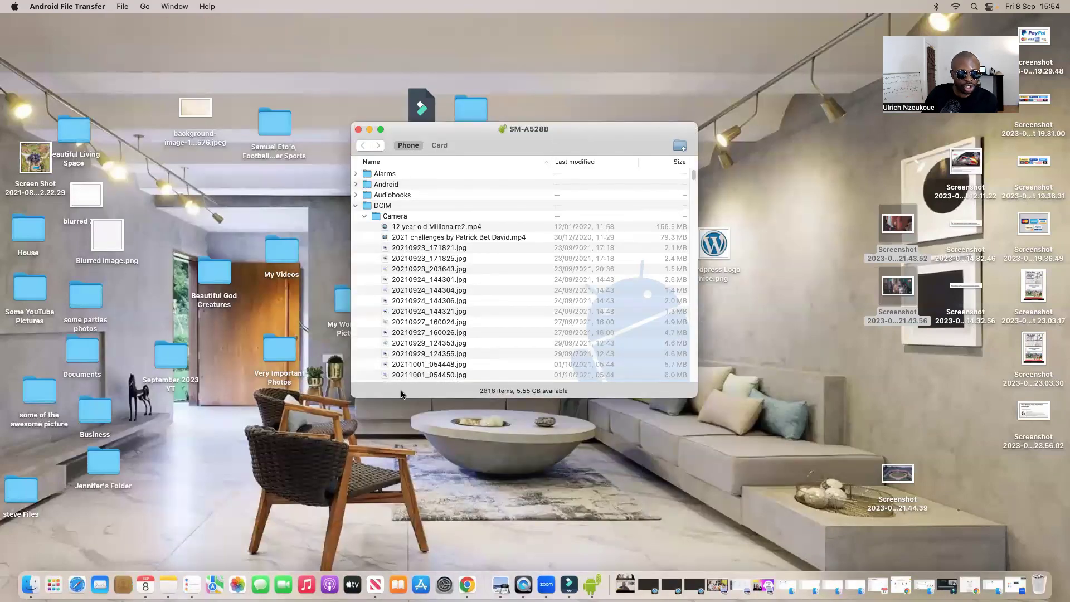
Collapse the phone's Camera folder, switch to Card storage, and select its DCIM Camera folder (757 items).
click(365, 216)
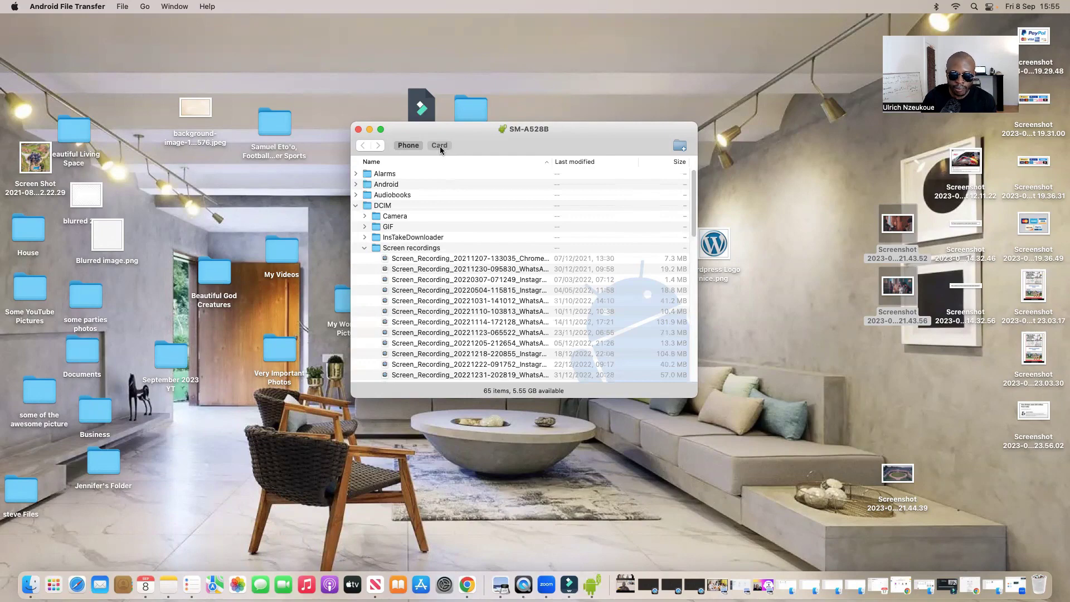
click(439, 146)
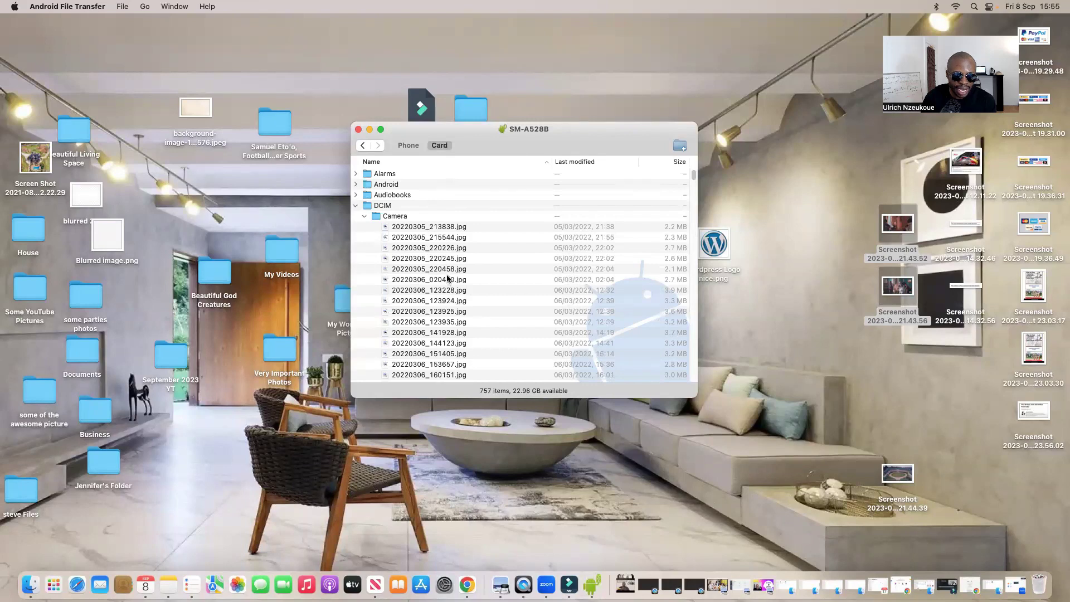
scroll(448, 278, down, 15)
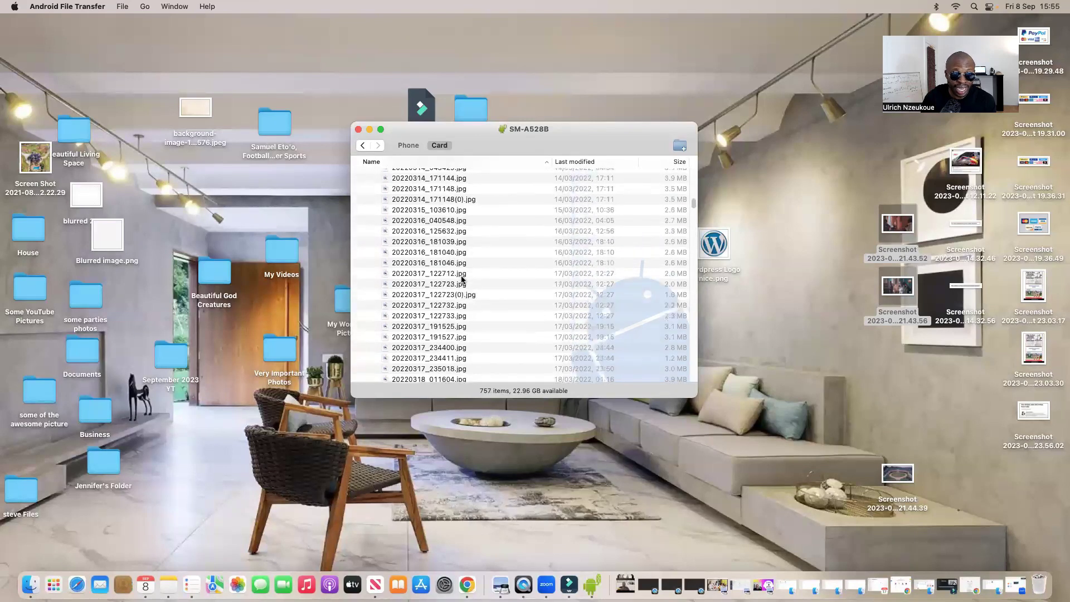
scroll(461, 278, down, 10)
scroll(459, 282, up, 20)
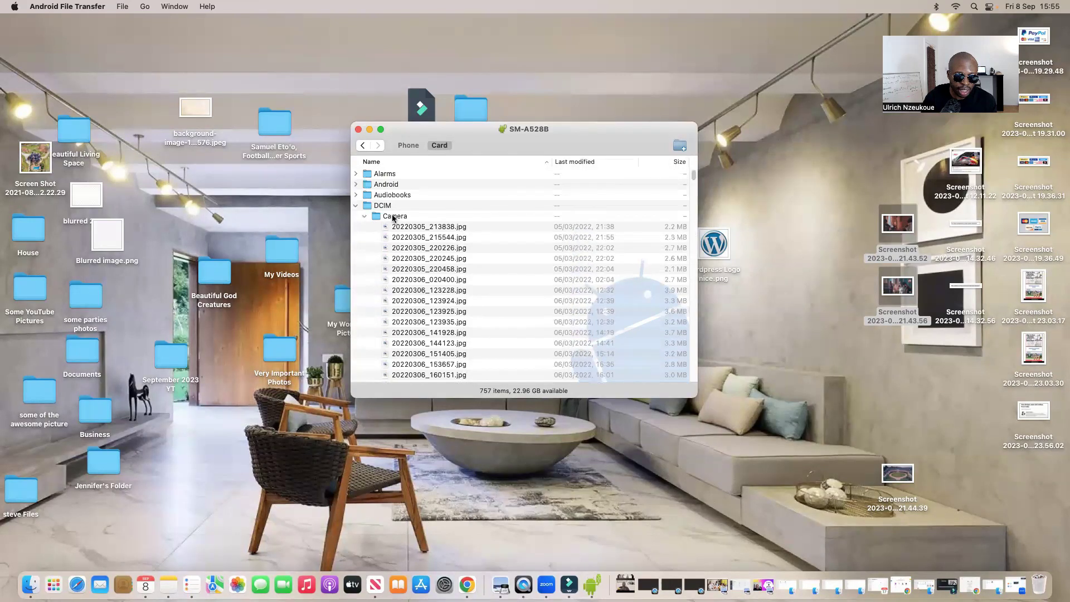
click(393, 218)
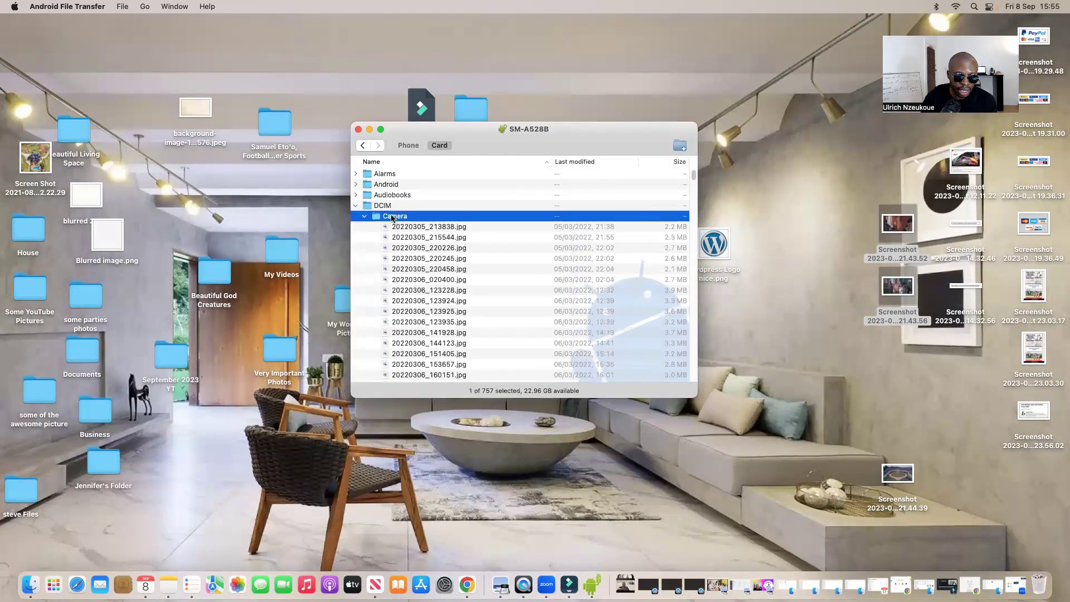
Collapse DCIM, expand Pictures, and expand Screenshots to list its two mp4 recordings (46.6 MB, 58.9 MB).
click(356, 206)
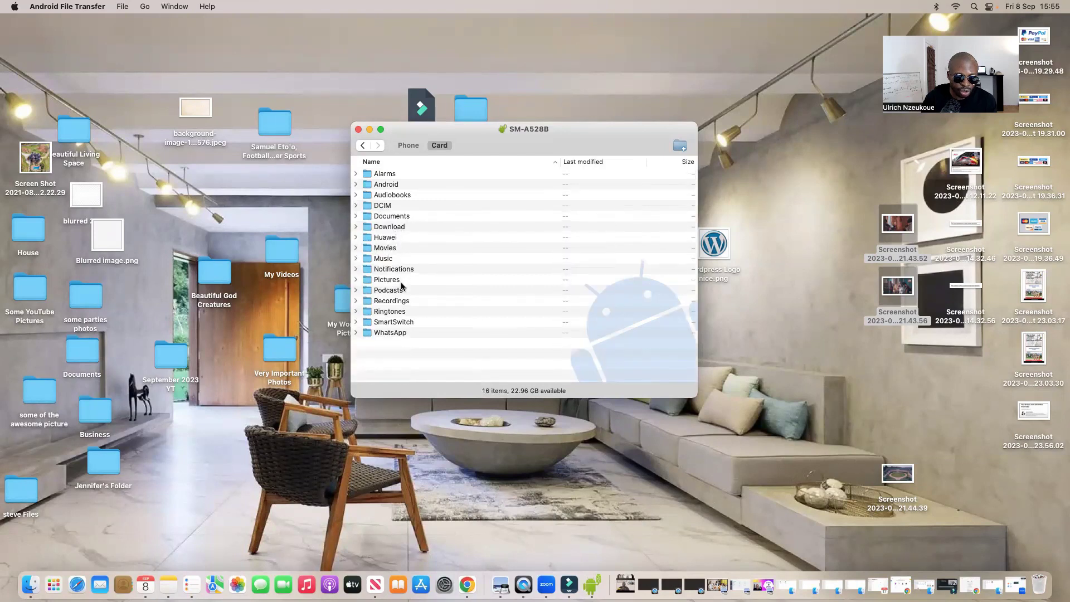
click(356, 279)
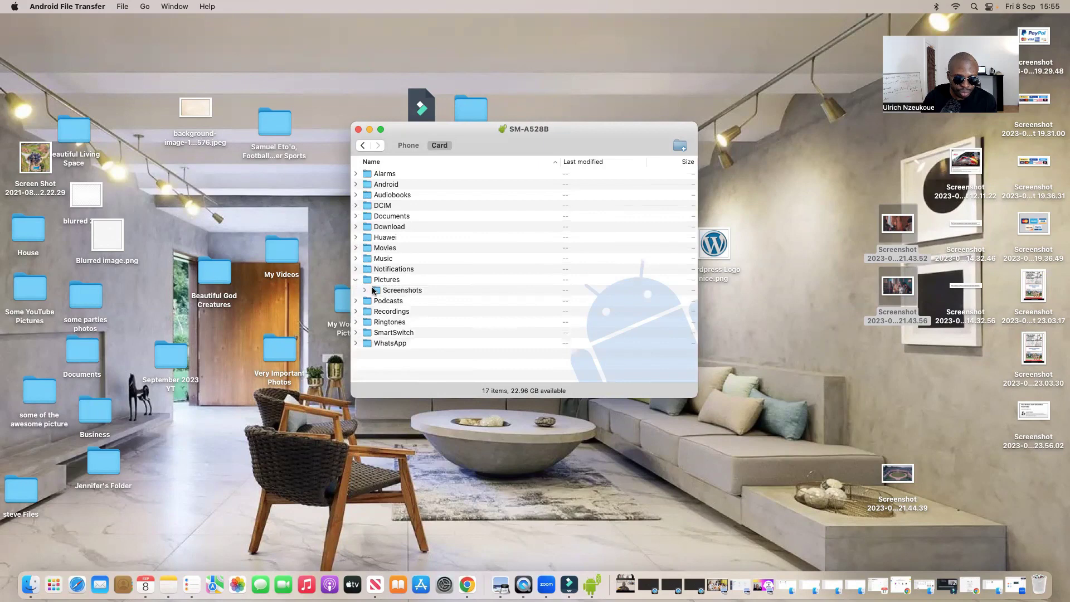
click(402, 290)
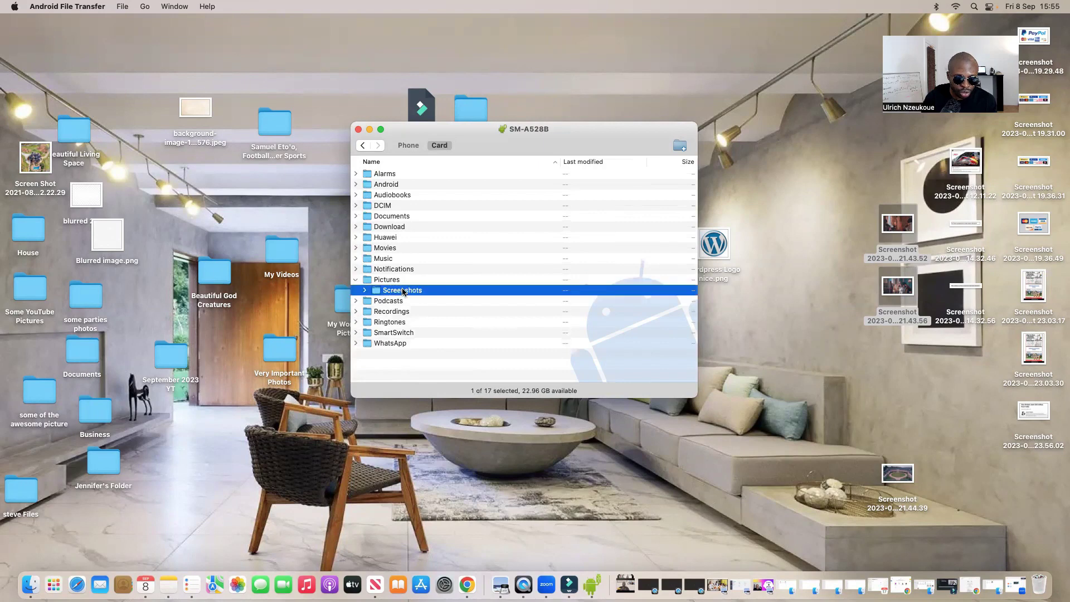
double_click(367, 290)
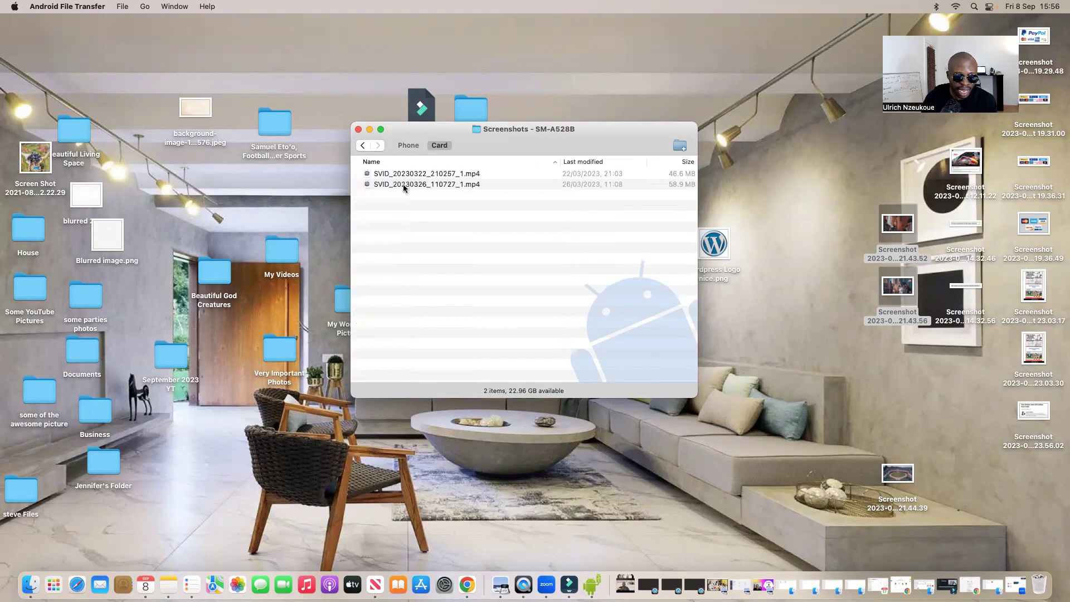
click(362, 146)
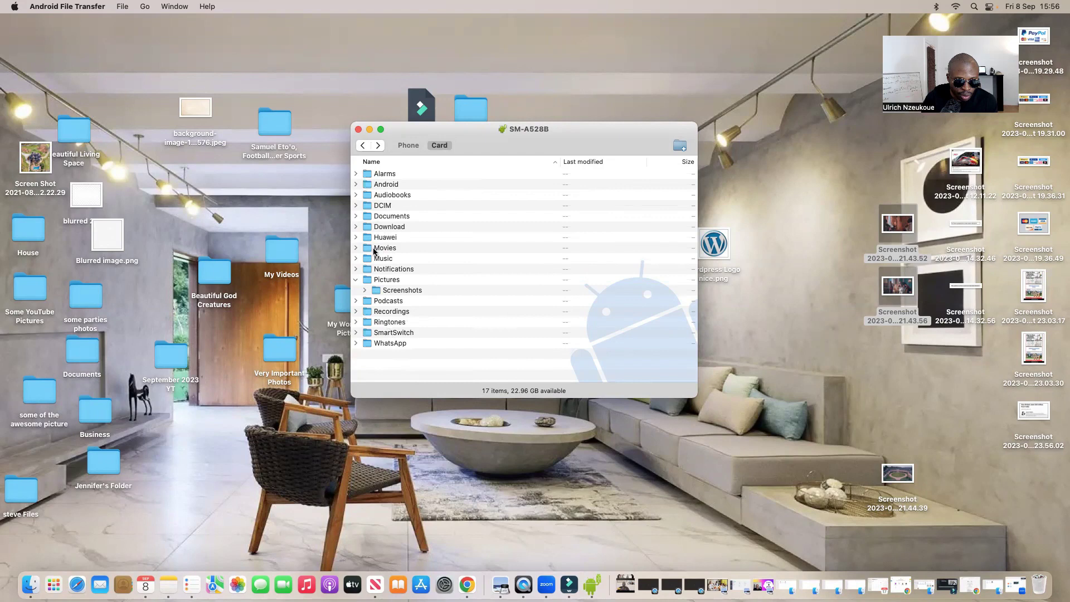
click(364, 290)
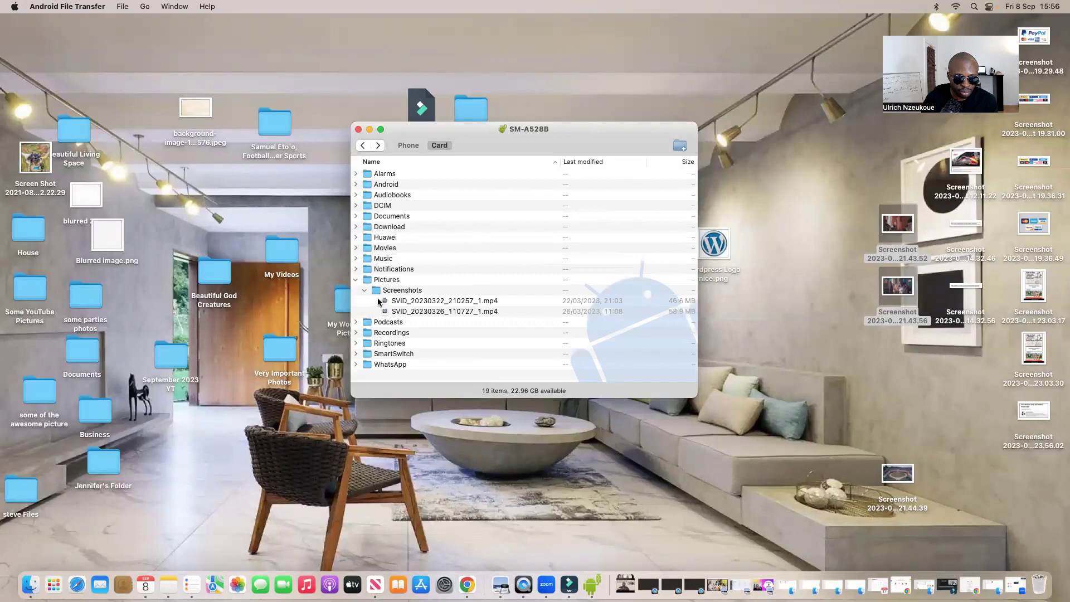
Drag both SVID mp4 recordings, including SVID_20230322_210257_1.mp4, from Screenshots onto the desktop.
drag(378, 302, 284, 202)
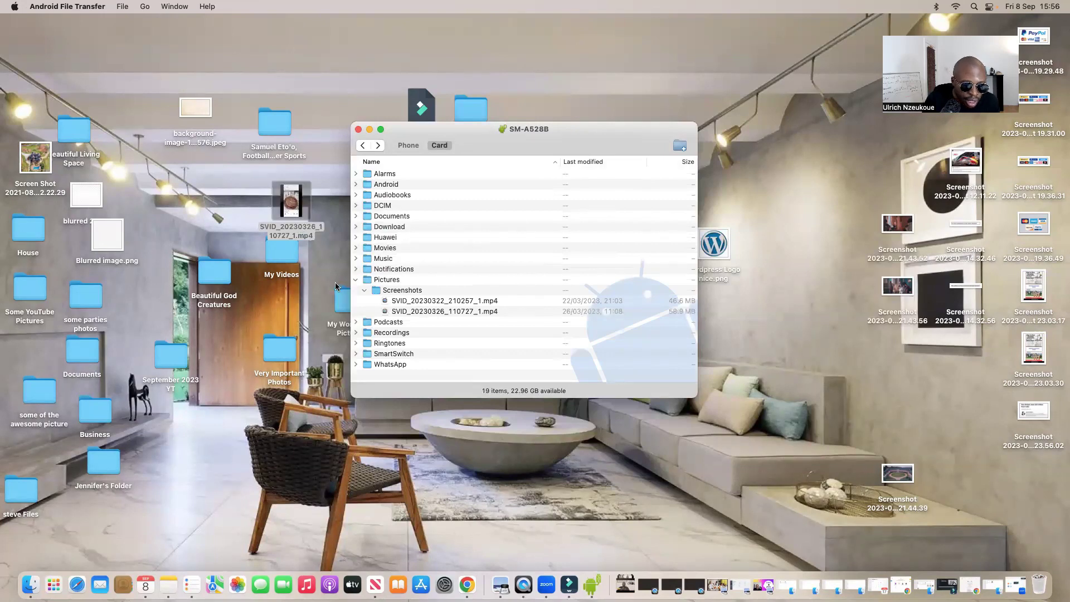
click(300, 213)
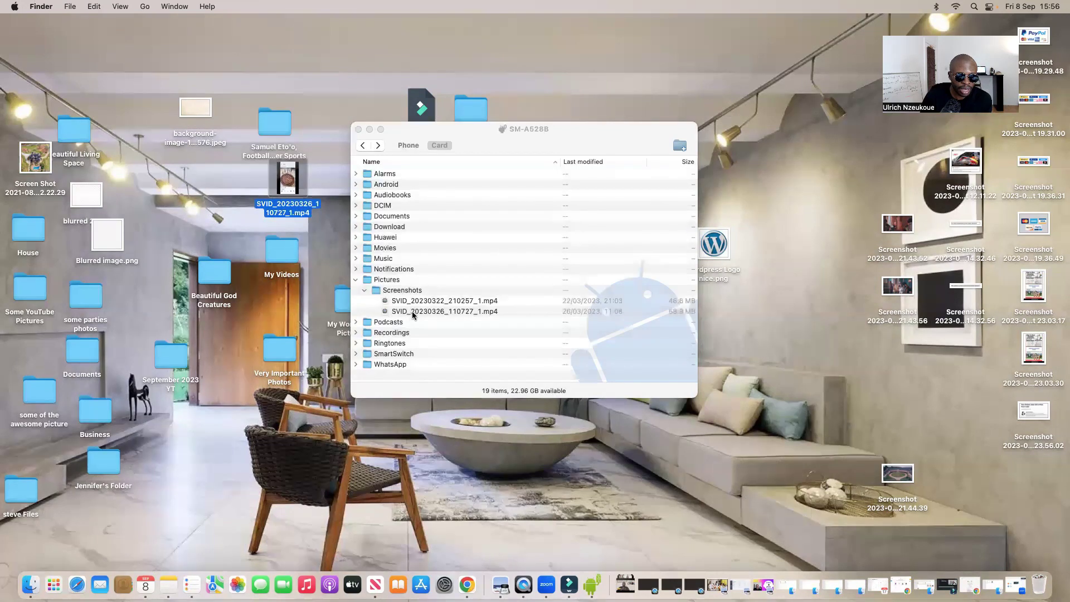
drag(412, 301, 246, 183)
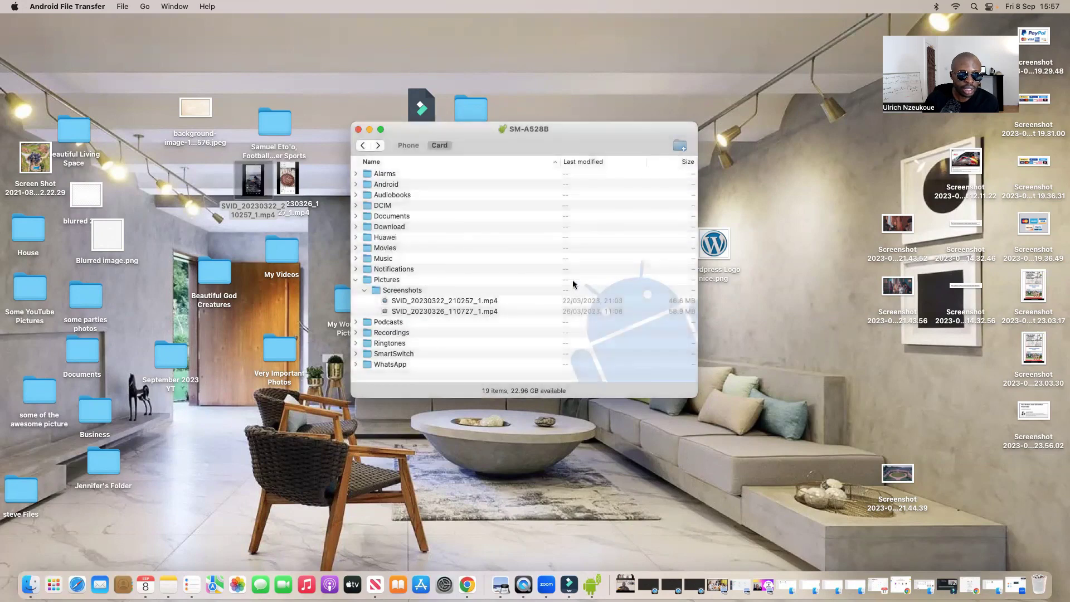
mouse_move(257, 194)
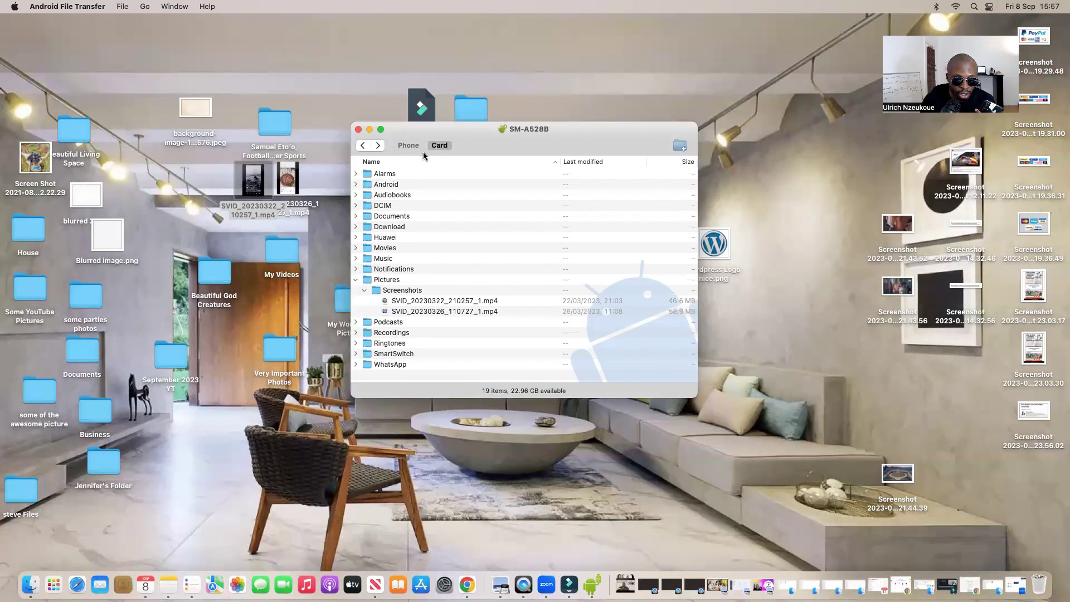
Switch to Phone storage, minimize the window, and reposition Privacy Policy one.mp4 and Sponsorship Deals copy.mp4 on the desktop.
click(408, 146)
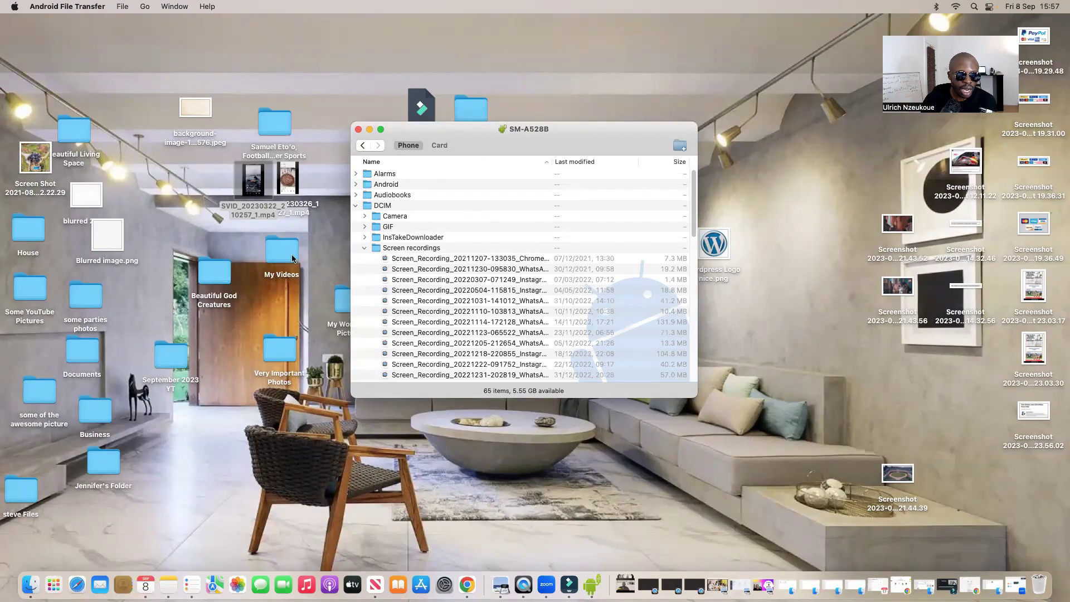
key(super+m)
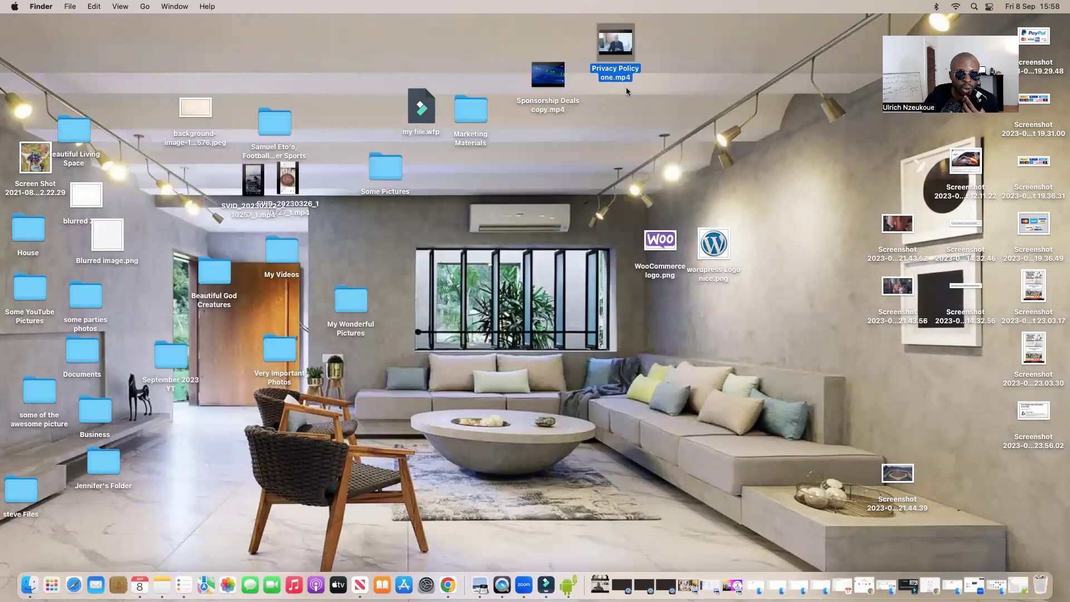
drag(617, 143, 616, 143)
drag(547, 97, 547, 153)
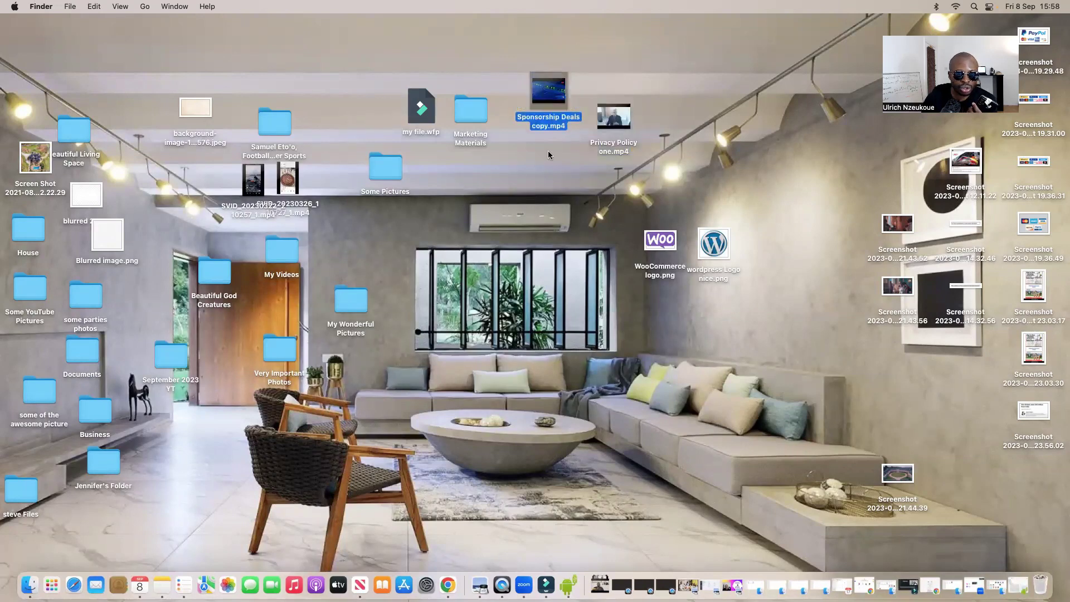
click(1018, 584)
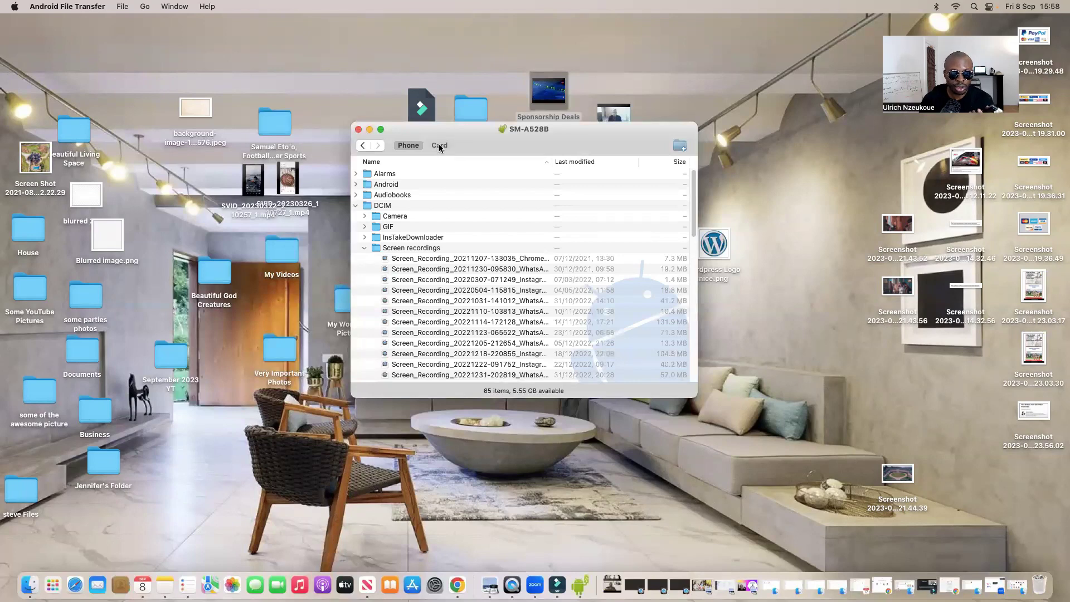
Move the transfer window down and show the SD card's DCIM Camera folder of 760 items.
click(439, 146)
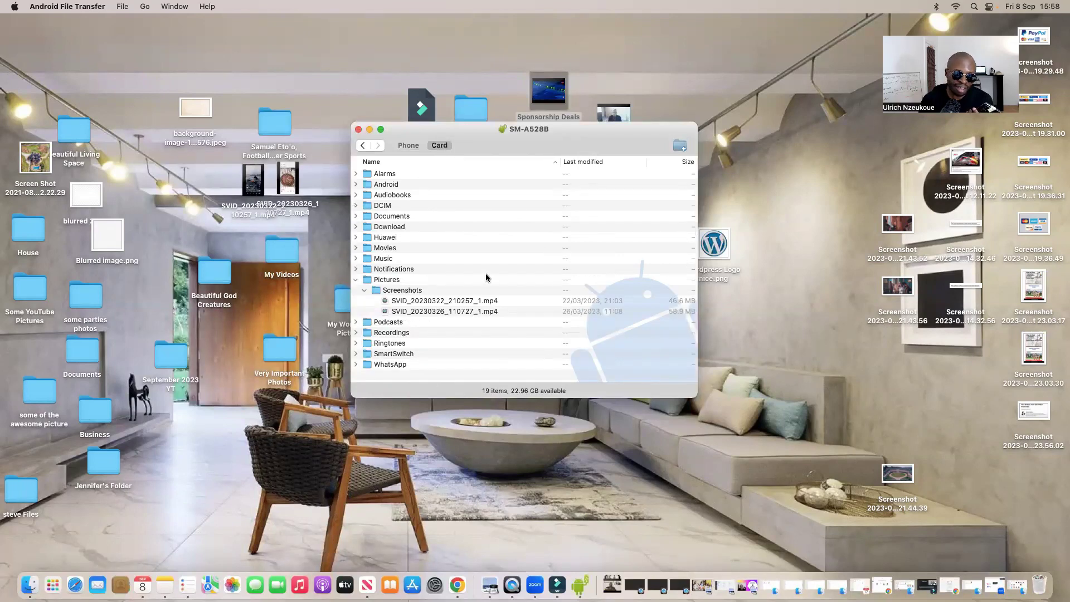
click(415, 148)
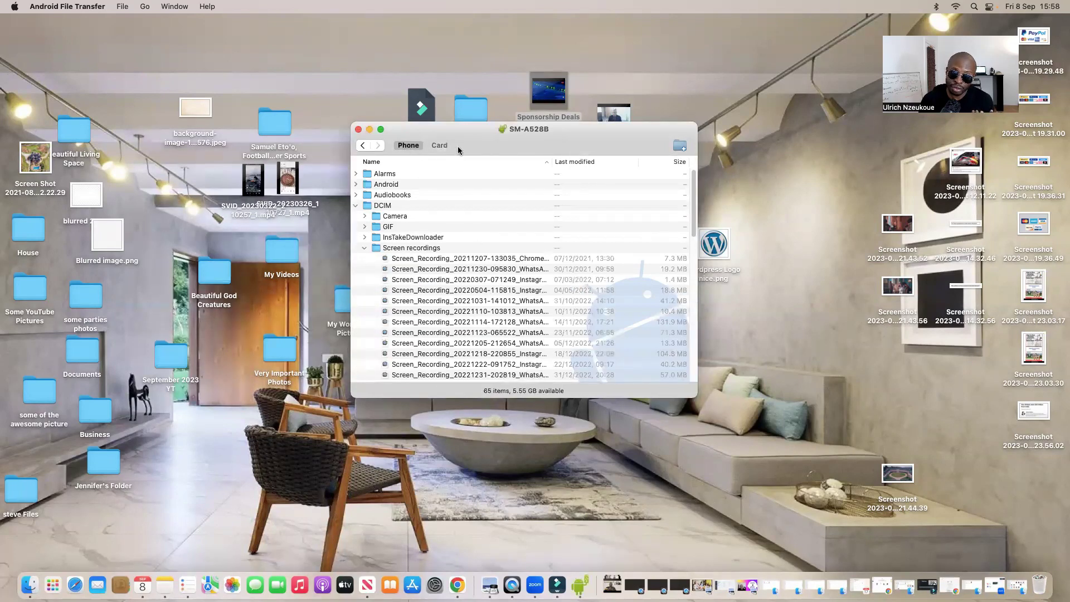
drag(564, 139, 562, 166)
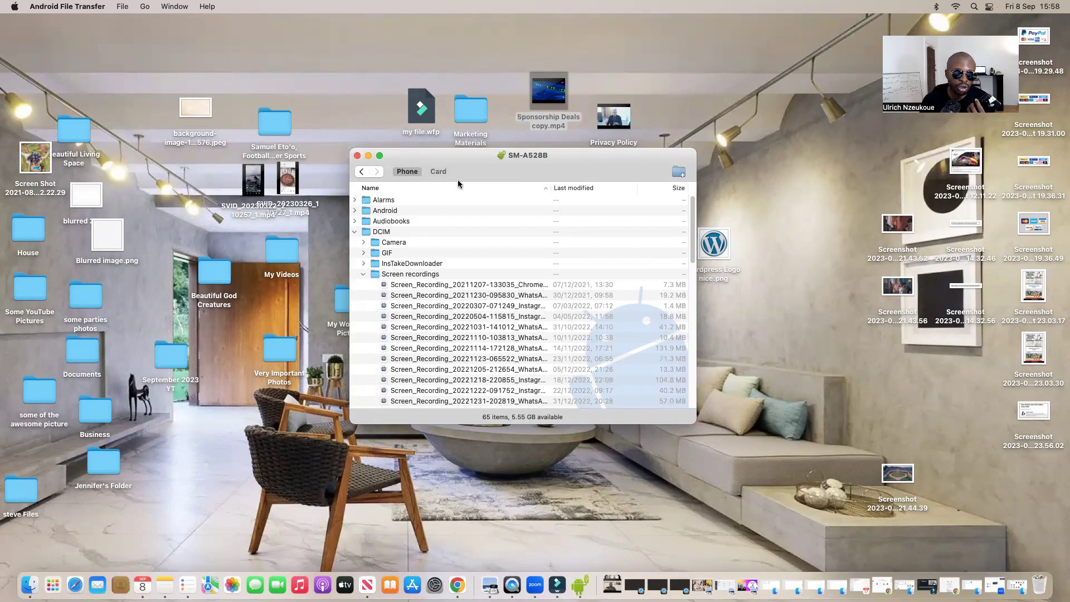
click(437, 172)
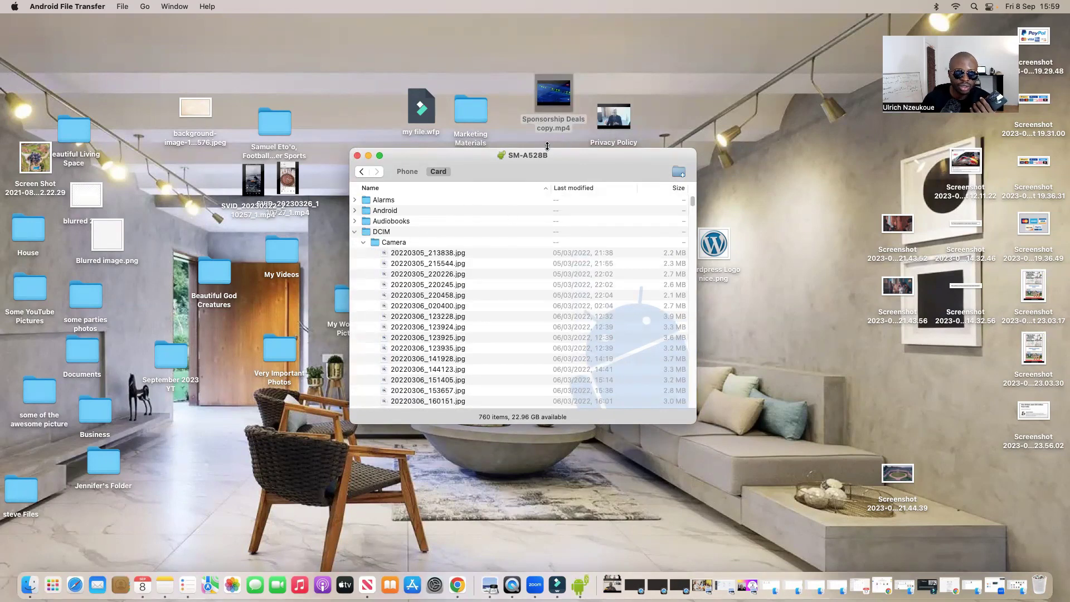
Copy Sponsorship Deals copy.mp4, then Privacy Policy one.mp4 and SVID_20230322_210257_1.mp4, into the card's Camera folder.
drag(555, 102, 453, 266)
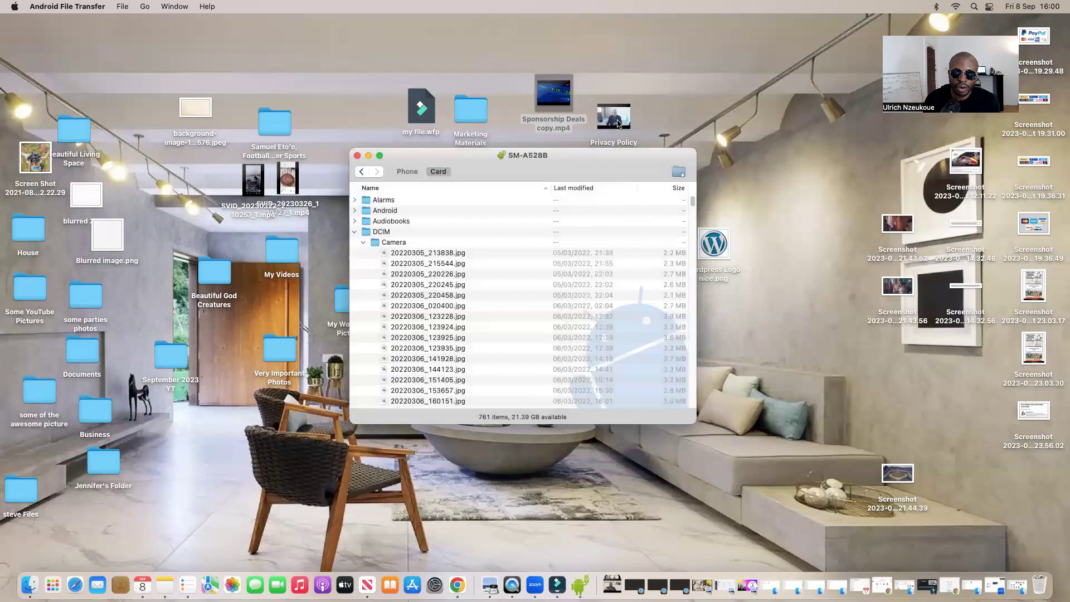
drag(529, 68, 630, 127)
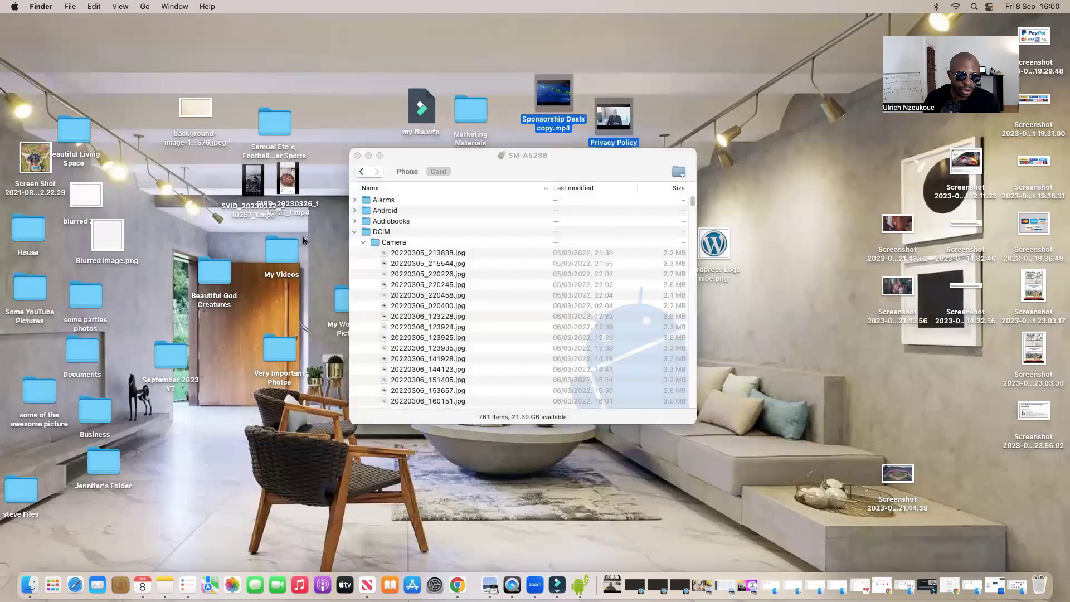
drag(256, 196, 660, 125)
drag(553, 98, 499, 67)
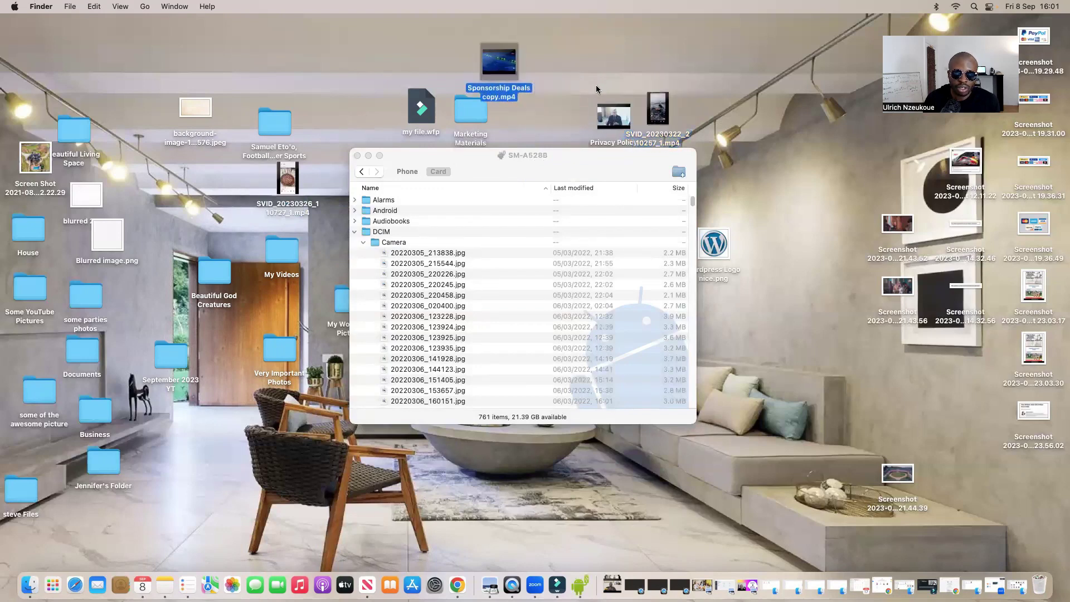
drag(596, 84, 483, 241)
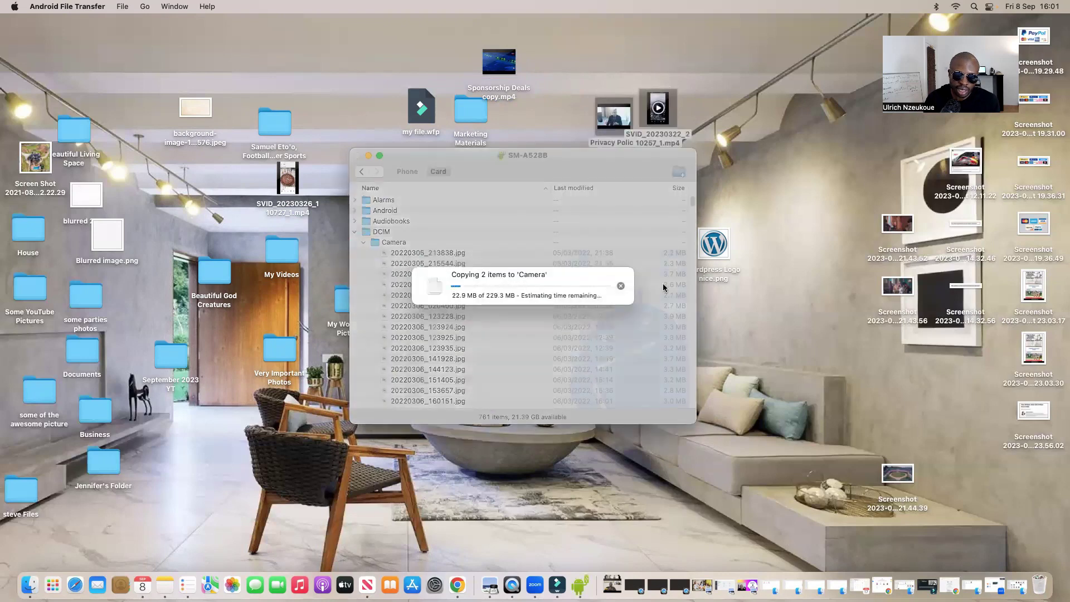